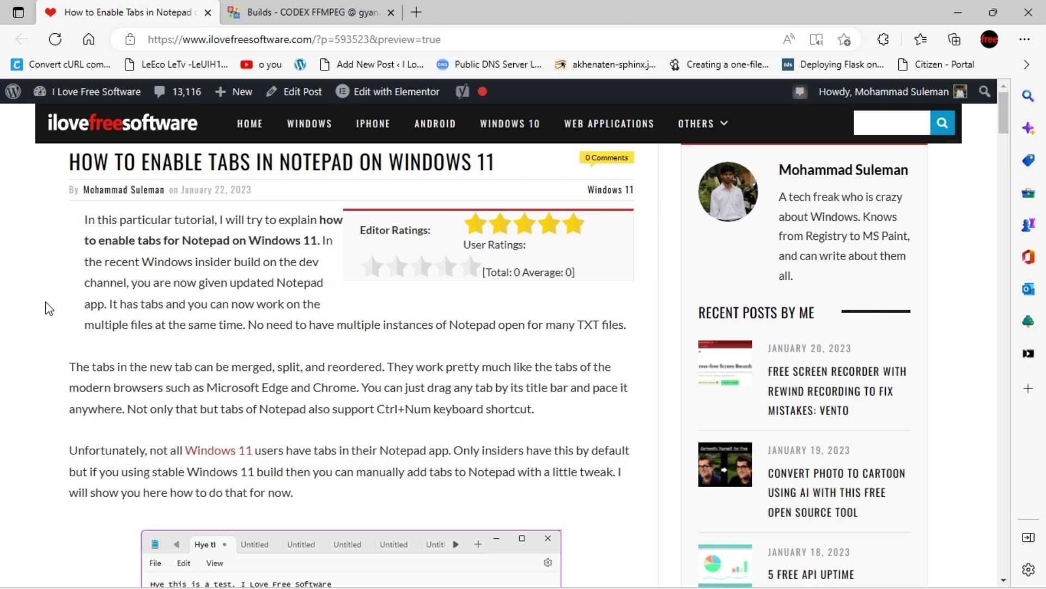
{"action": "scroll", "coordinate": [47, 308], "scroll_direction": "down", "scroll_amount": 3}
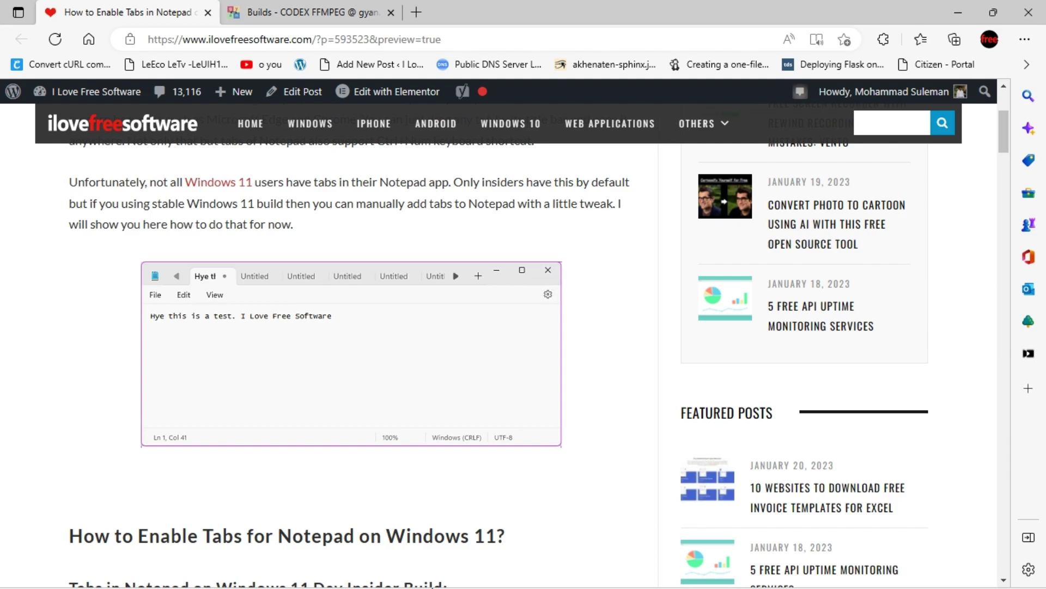
Find the installed Notepad in Start's All apps list and cancel its uninstall.
{"action": "left_click", "coordinate": [466, 571]}
{"action": "left_click", "coordinate": [691, 118]}
{"action": "scroll", "coordinate": [438, 369], "scroll_direction": "down", "scroll_amount": 3}
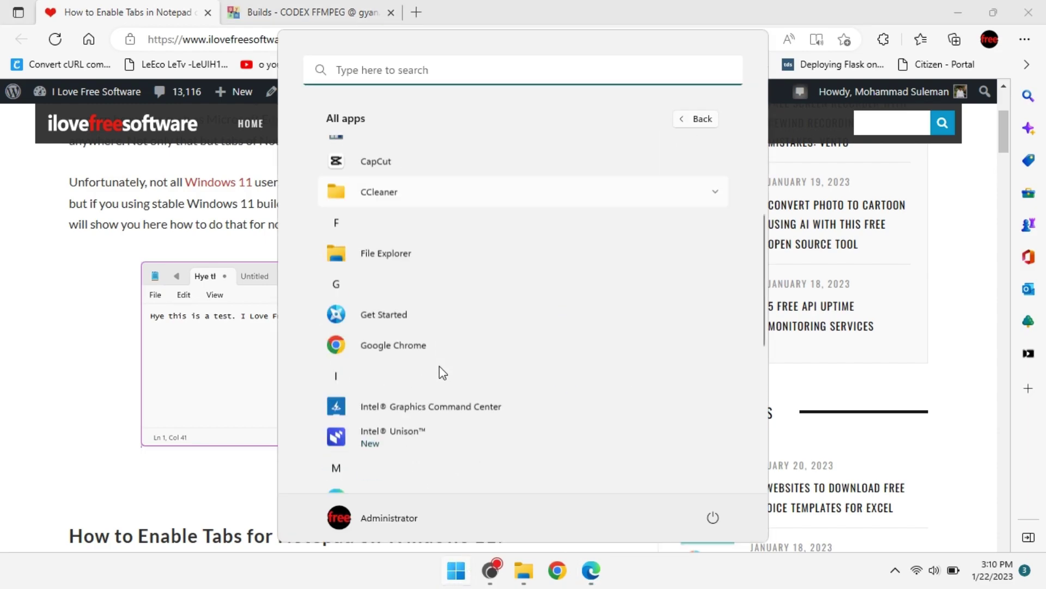
{"action": "scroll", "coordinate": [430, 367], "scroll_direction": "down", "scroll_amount": 3}
{"action": "right_click", "coordinate": [396, 307]}
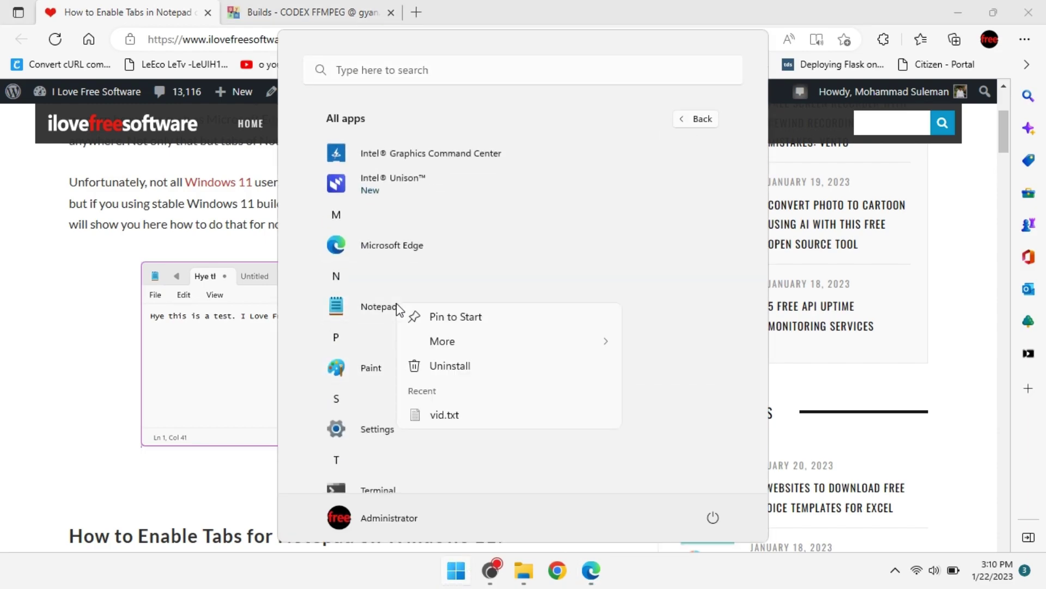
{"action": "left_click", "coordinate": [500, 368]}
{"action": "left_click", "coordinate": [575, 260]}
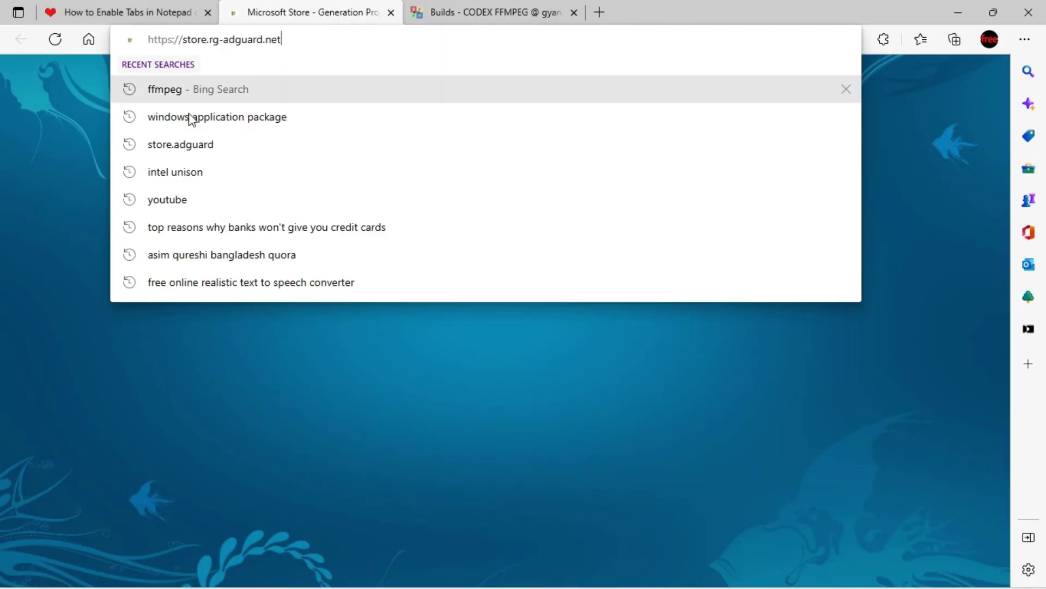
Set the input type to ProductId and copy product code 9MSMLRH6LZF3 from the article.
{"action": "left_click", "coordinate": [71, 182]}
{"action": "left_click", "coordinate": [316, 236]}
{"action": "left_click", "coordinate": [263, 273]}
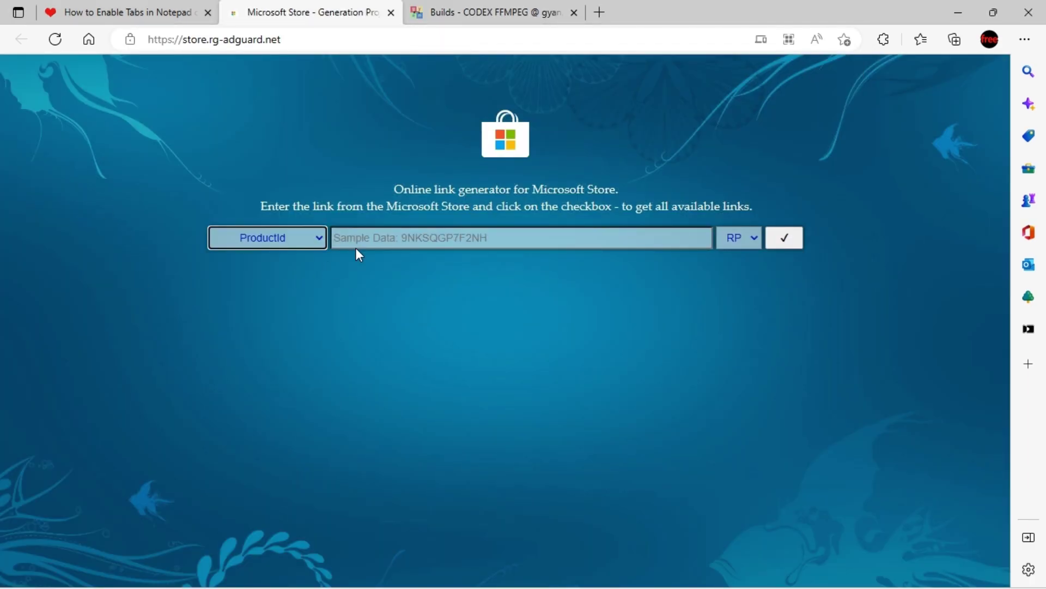
{"action": "key", "text": "ctrl+shift+Tab"}
{"action": "scroll", "coordinate": [253, 325], "scroll_direction": "down", "scroll_amount": 5}
{"action": "scroll", "coordinate": [237, 307], "scroll_direction": "up", "scroll_amount": 1}
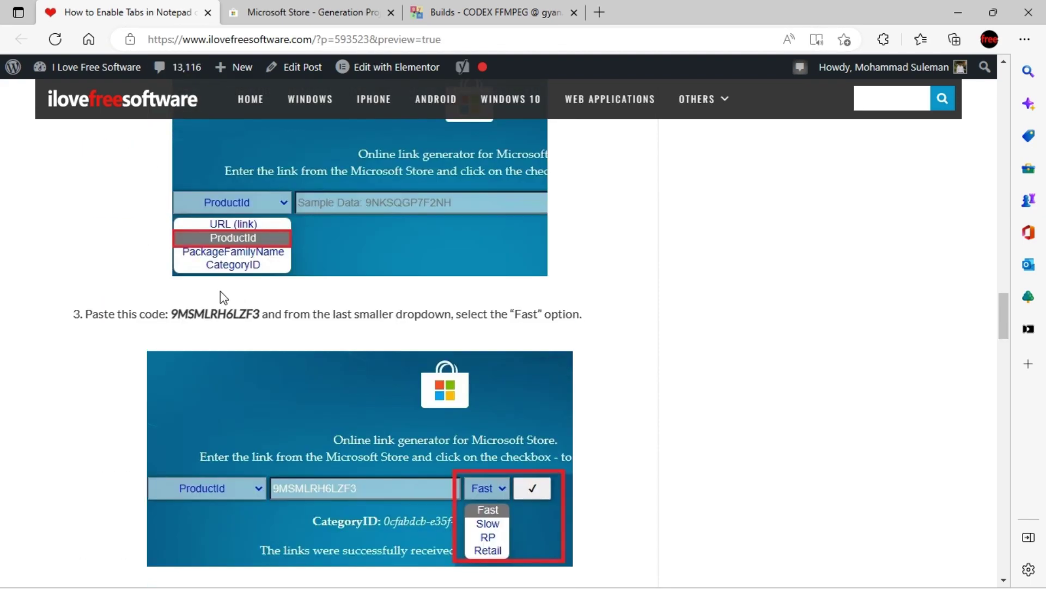
{"action": "double_click", "coordinate": [217, 315]}
{"action": "left_click", "coordinate": [250, 290]}
Paste 9MSMLRH6LZF3 into the generator, choose the Fast channel, and submit.
{"action": "left_click", "coordinate": [316, 10]}
{"action": "left_click", "coordinate": [381, 237]}
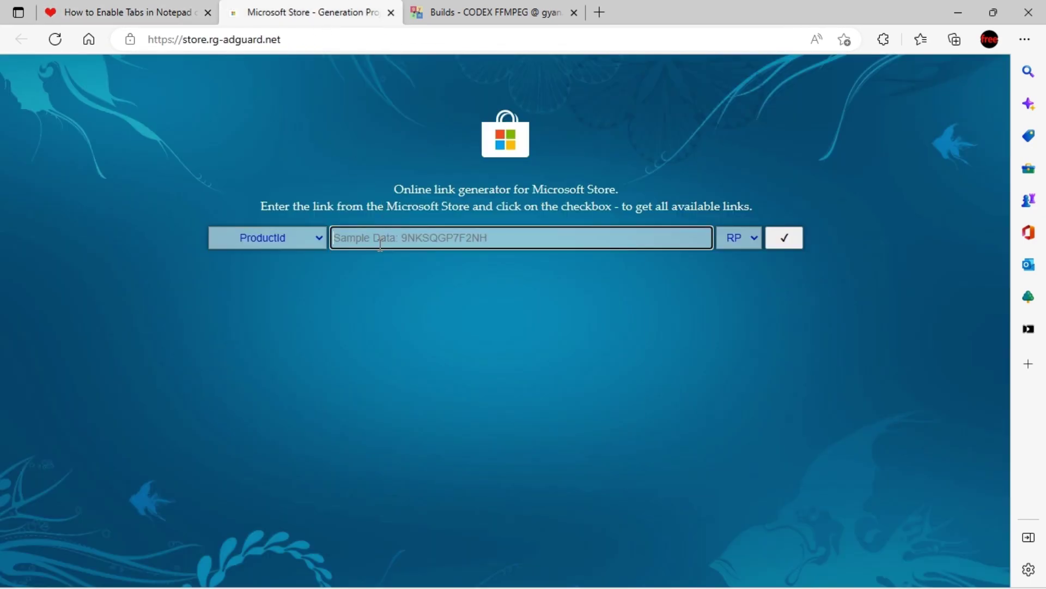
{"action": "right_click", "coordinate": [381, 238]}
{"action": "left_click", "coordinate": [409, 302]}
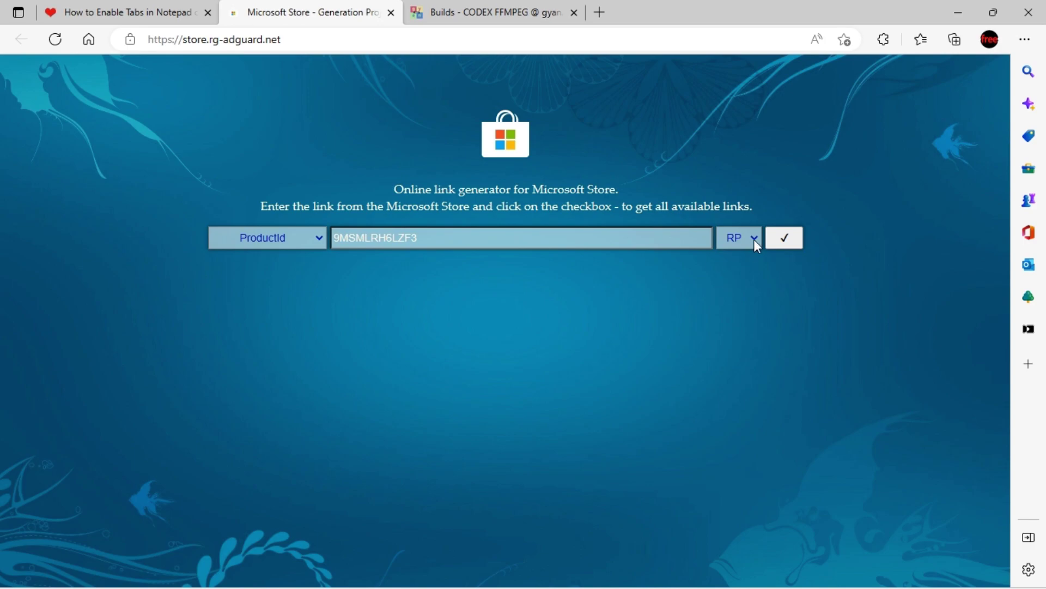
{"action": "left_click", "coordinate": [752, 238]}
{"action": "left_click", "coordinate": [756, 262]}
{"action": "left_click", "coordinate": [784, 238]}
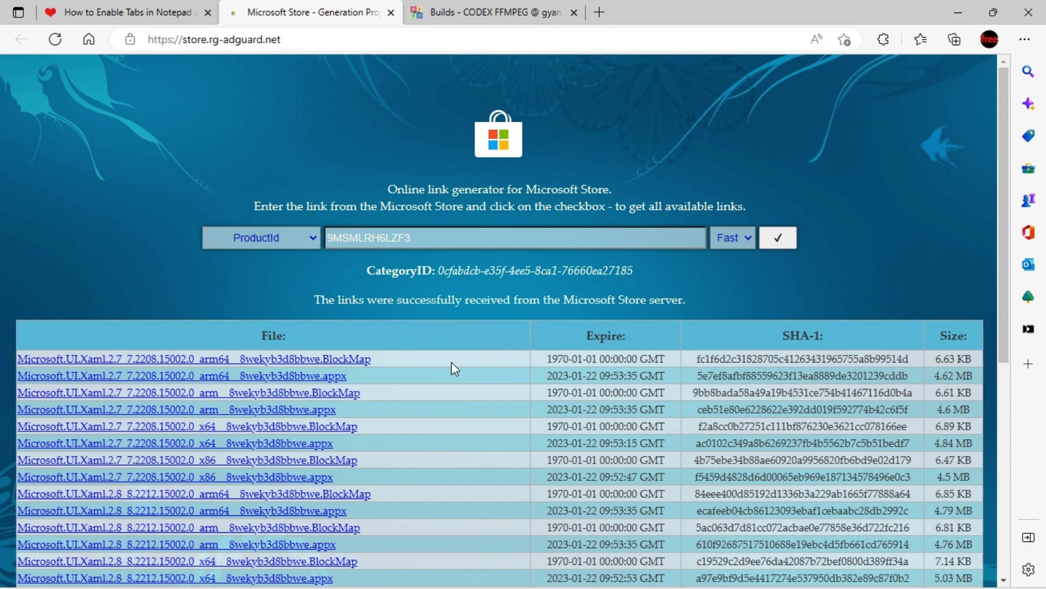
{"action": "scroll", "coordinate": [459, 360], "scroll_direction": "down", "scroll_amount": 5}
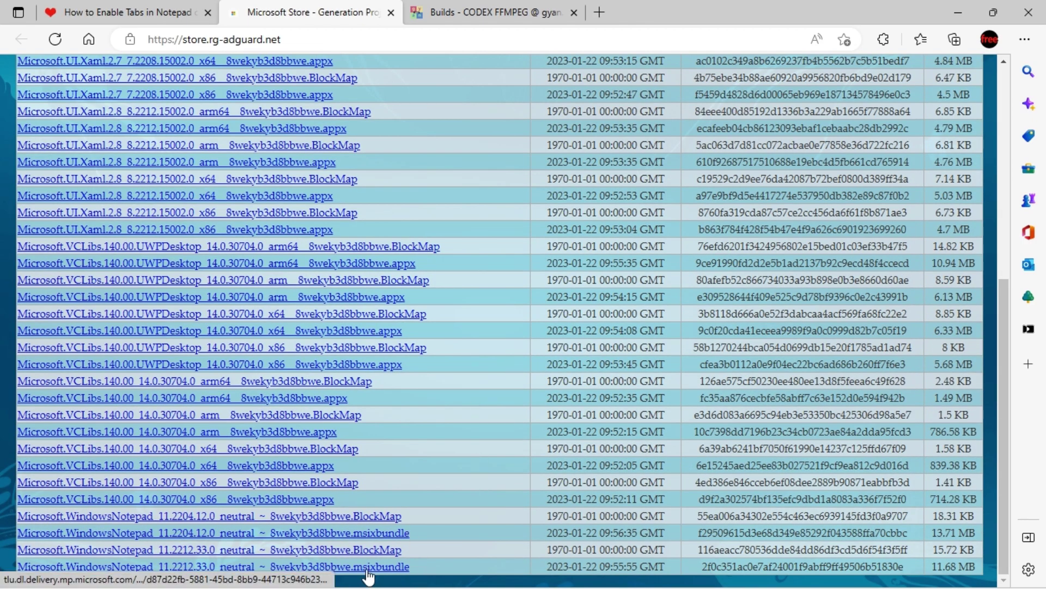
Save the Microsoft.WindowsNotepad 11.2212.33.0 msixbundle link to disk.
{"action": "right_click", "coordinate": [368, 567]}
{"action": "left_click", "coordinate": [479, 369]}
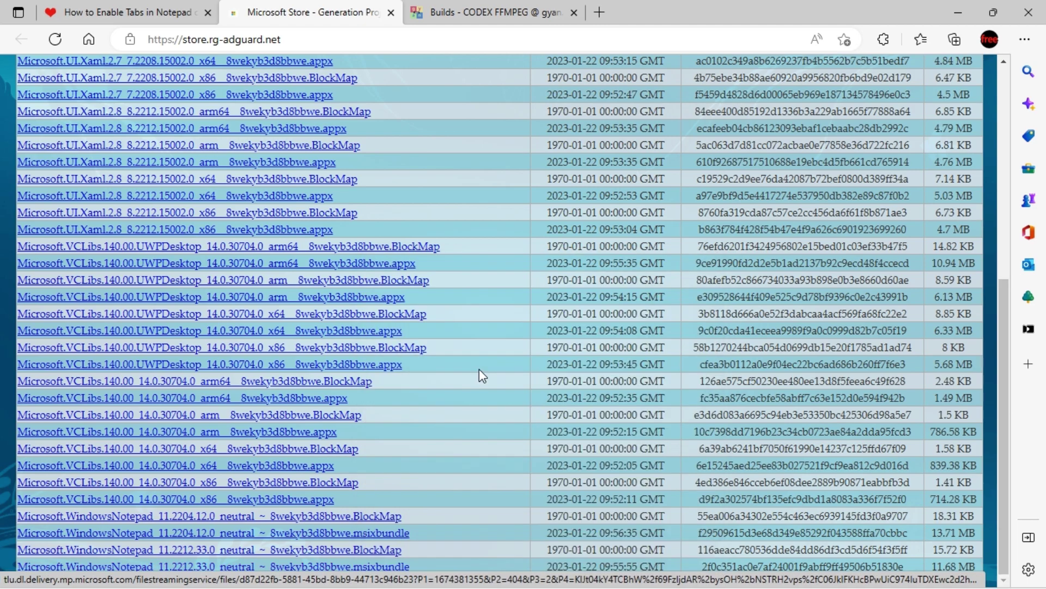
{"action": "left_click", "coordinate": [393, 342]}
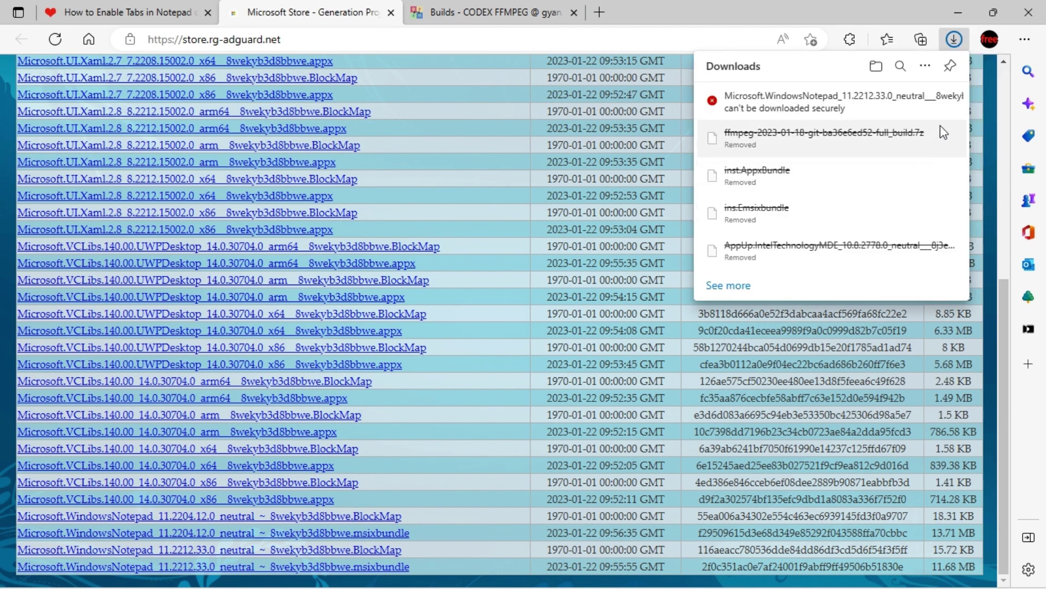
Keep the blocked Notepad download despite the insecure-download warning.
{"action": "left_click", "coordinate": [938, 99]}
{"action": "left_click", "coordinate": [851, 159]}
{"action": "left_click", "coordinate": [861, 213]}
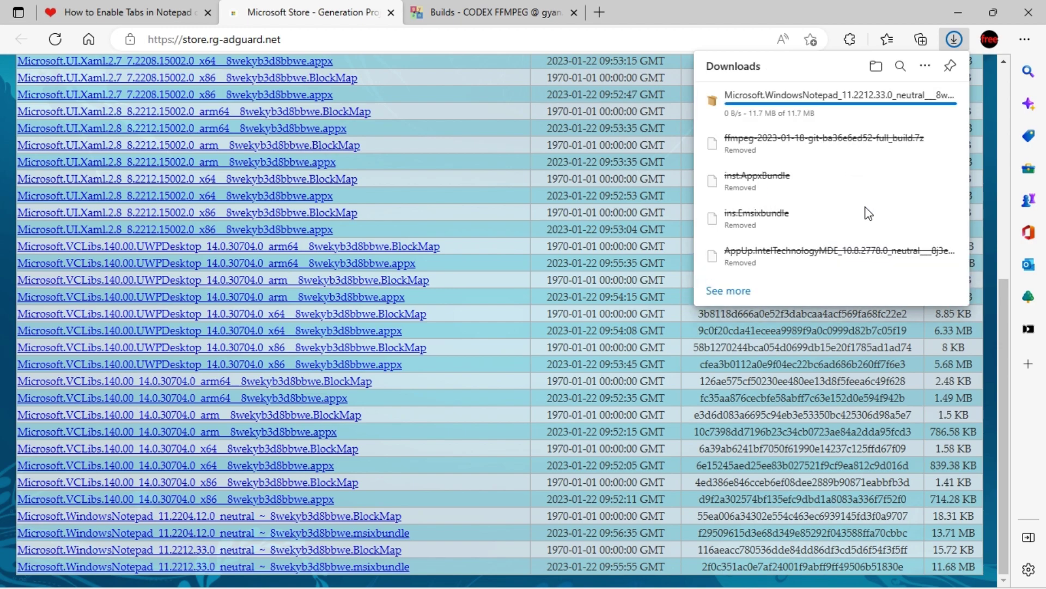
Rename the downloaded Notepad msixbundle in Downloads to notepad.Msixbundle.
{"action": "key", "text": "super+e"}
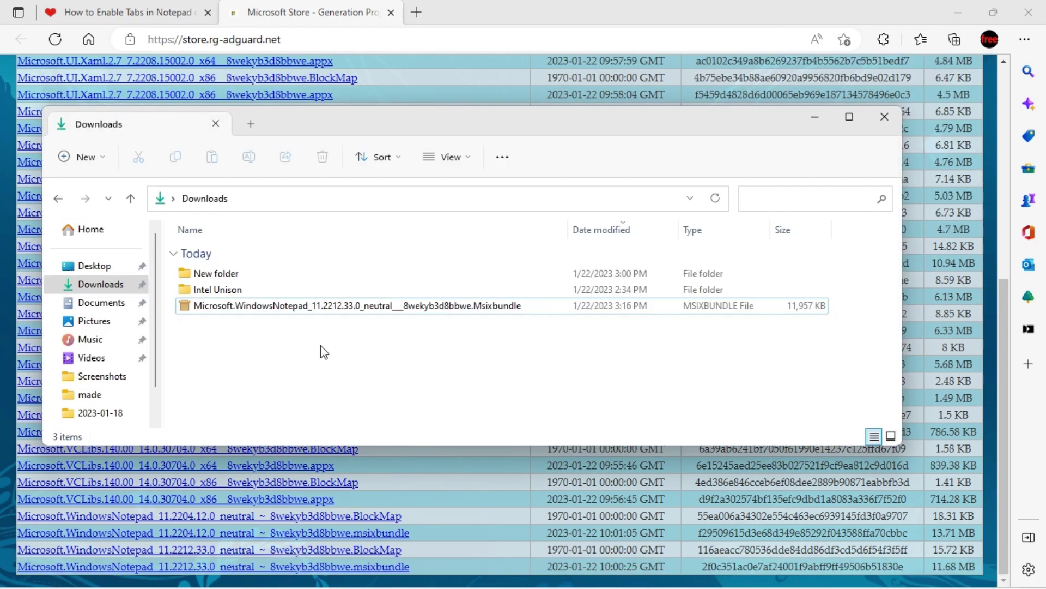
{"action": "left_click", "coordinate": [318, 310]}
{"action": "right_click", "coordinate": [296, 309]}
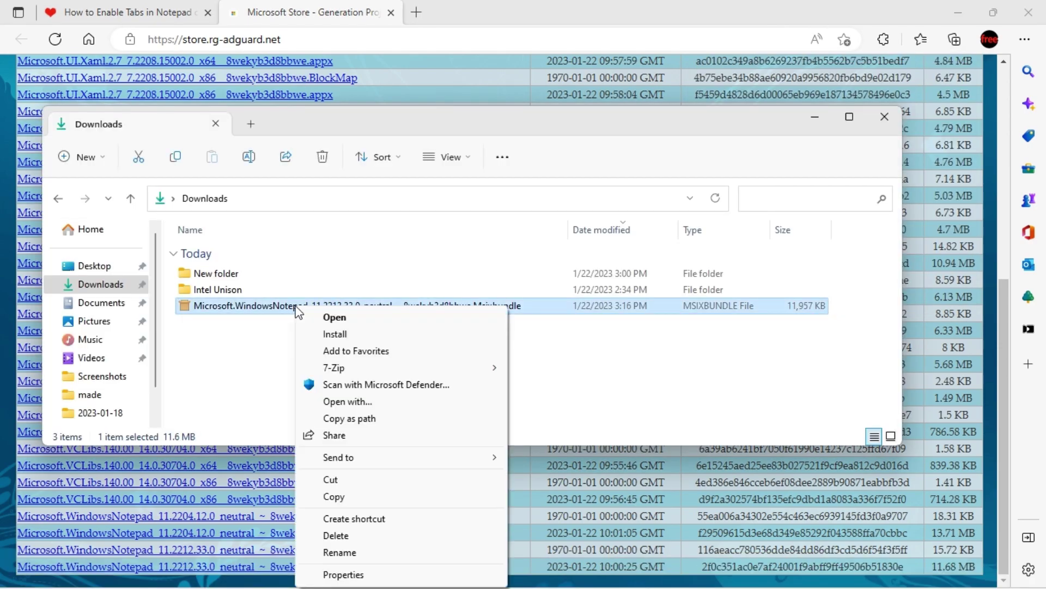
{"action": "left_click", "coordinate": [352, 550]}
{"action": "type", "text": "notepad.Msixbundle"}
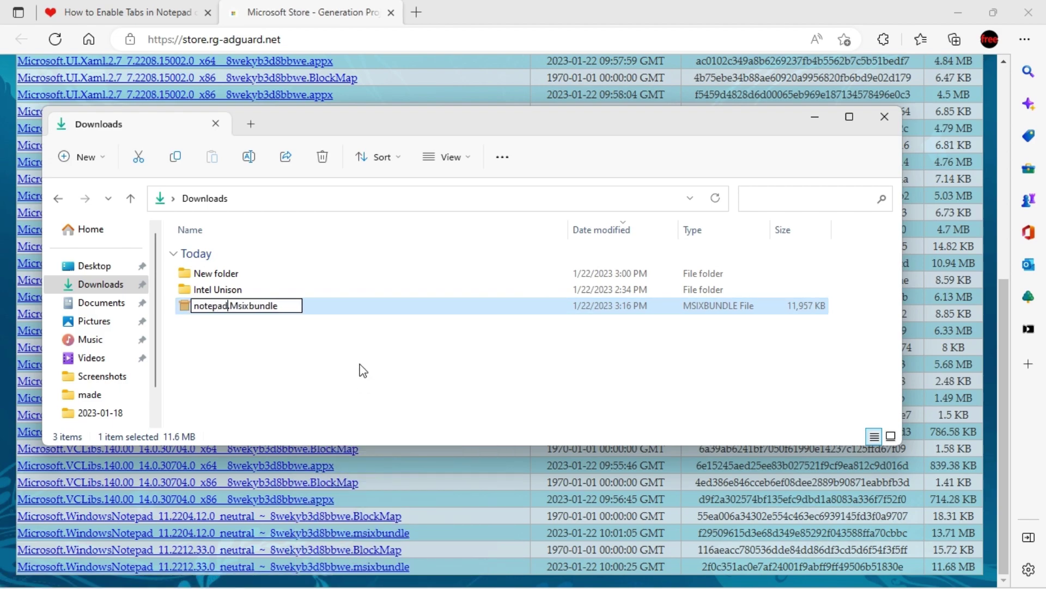
{"action": "key", "text": "Return"}
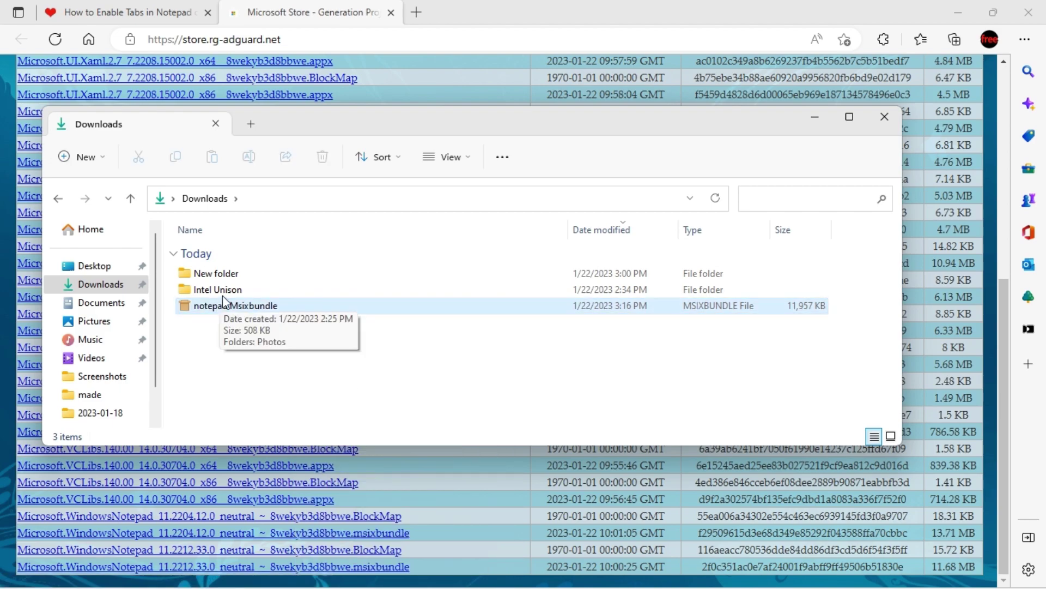
{"action": "right_click", "coordinate": [258, 306]}
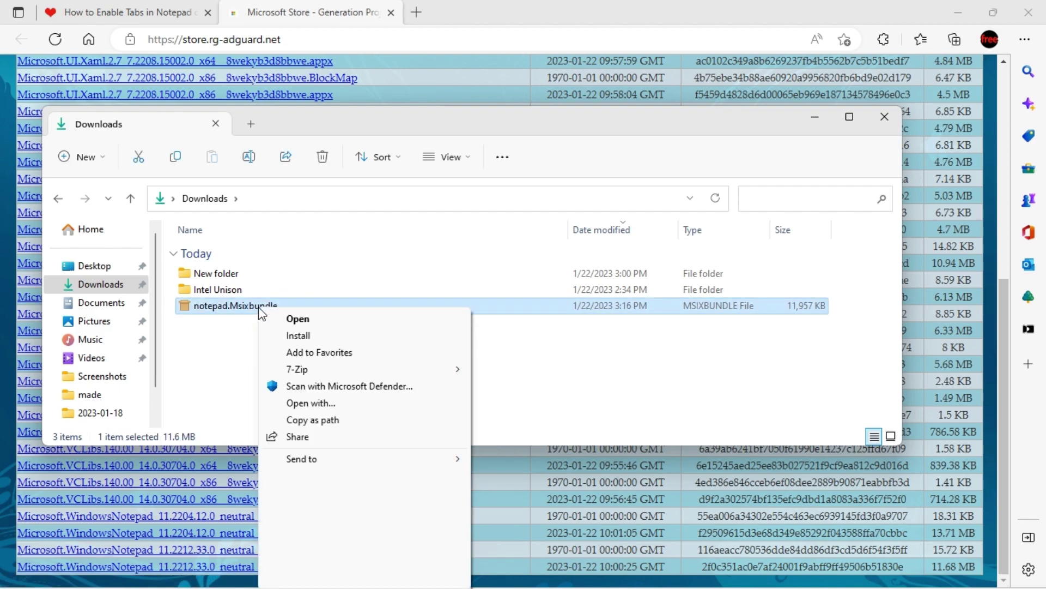
{"action": "left_click", "coordinate": [363, 421]}
In an admin Terminal, run Add-AppPackage on the pasted notepad.Msixbundle path, then open Start.
{"action": "right_click", "coordinate": [458, 575]}
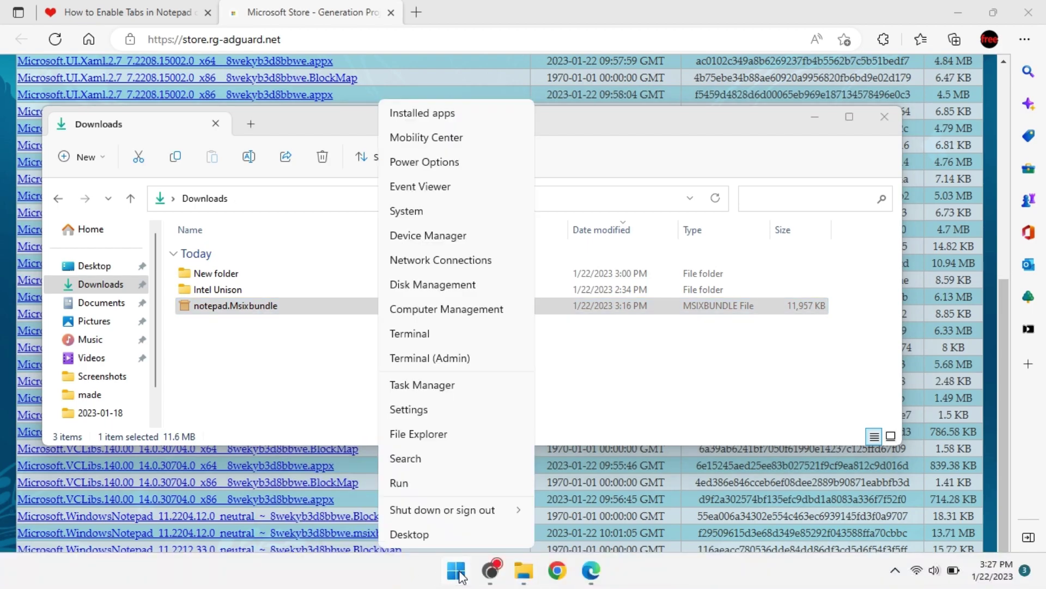
{"action": "left_click", "coordinate": [483, 355]}
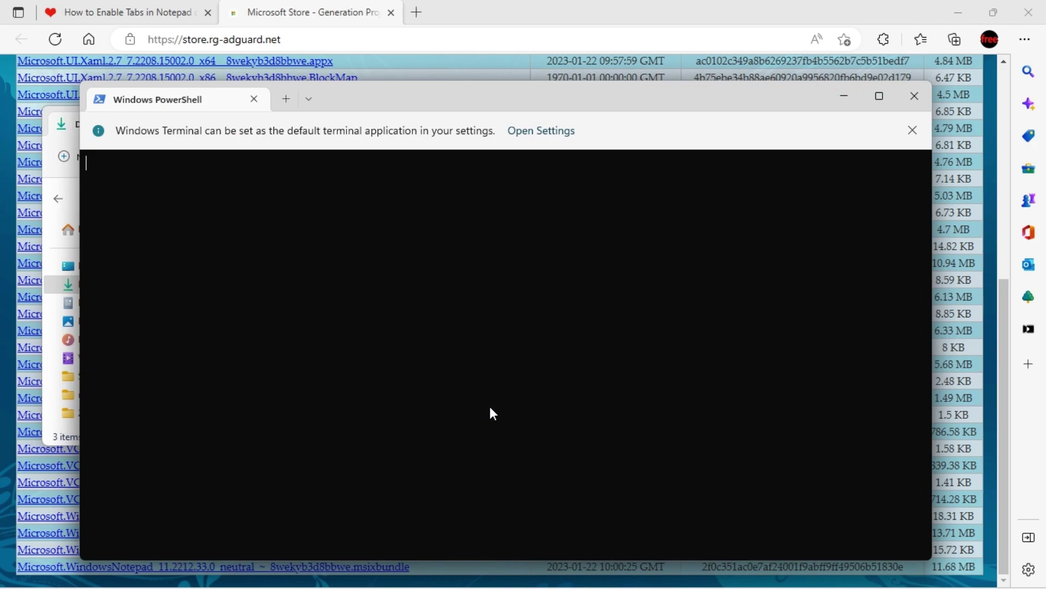
{"action": "left_click_drag", "start_coordinate": [426, 106], "coordinate": [416, 187]}
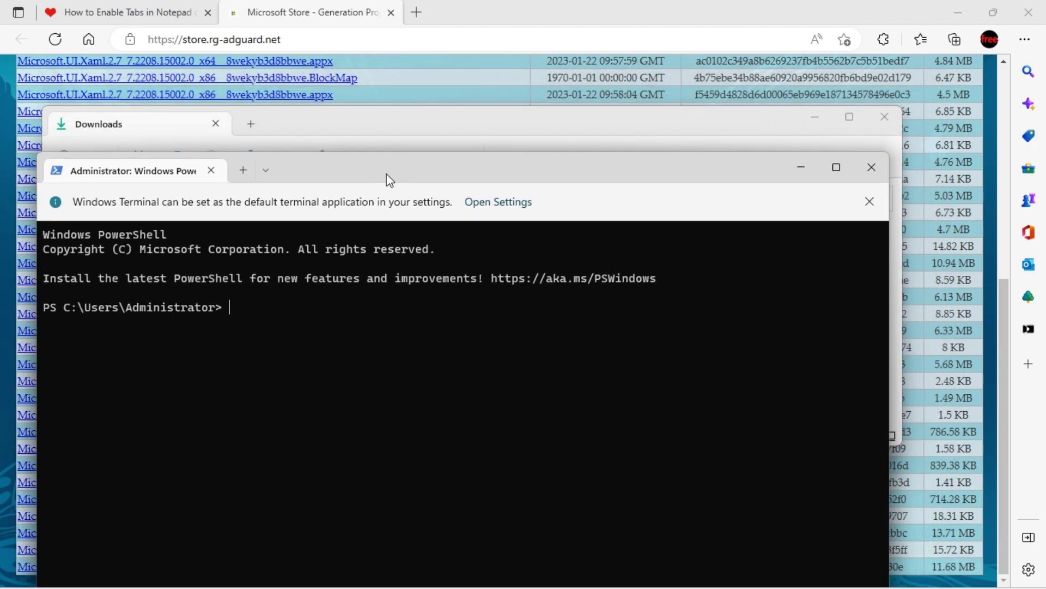
{"action": "type", "text": "Add-AppPackage"}
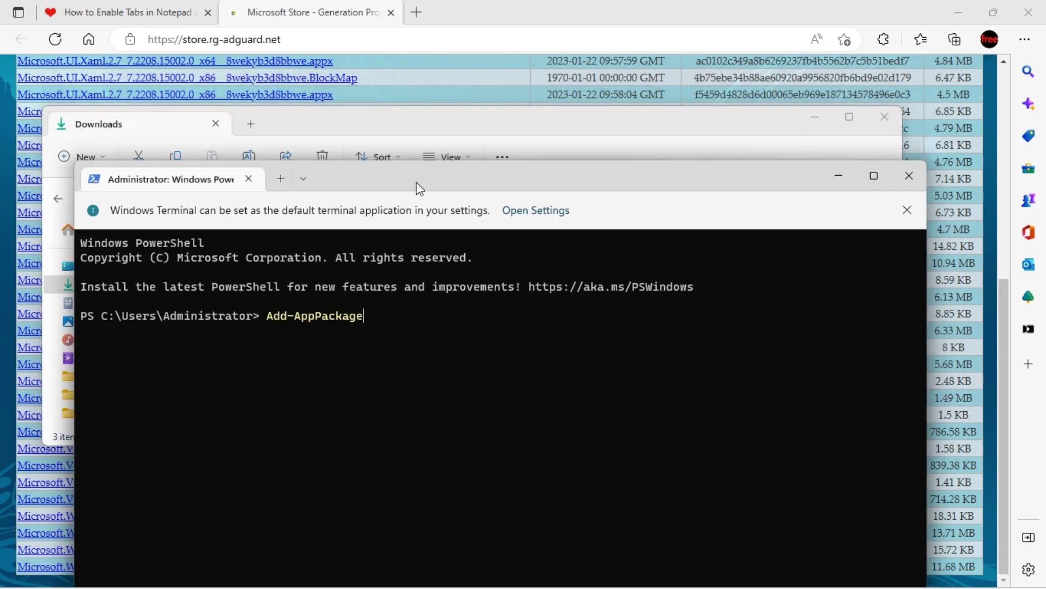
{"action": "type", "text": " -Path"}
{"action": "type", "text": "\"C:\\Users\\Administrator\\Downloads\\notepad.Msixbundle\""}
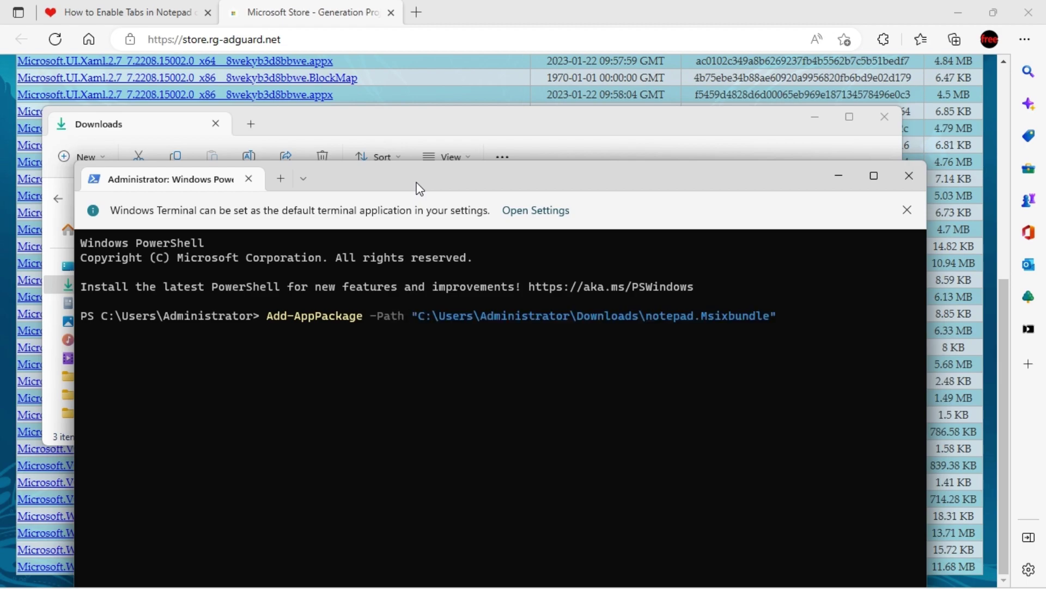
{"action": "key", "text": "Return"}
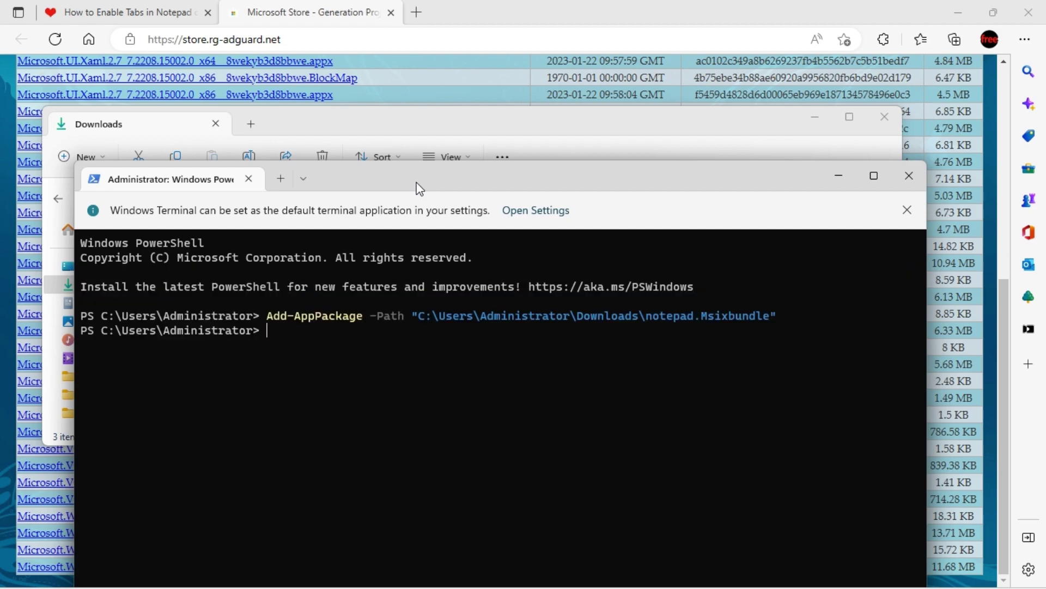
{"action": "key", "text": "super"}
Launch the new Notepad from All apps and add three blank tabs.
{"action": "left_click", "coordinate": [674, 124]}
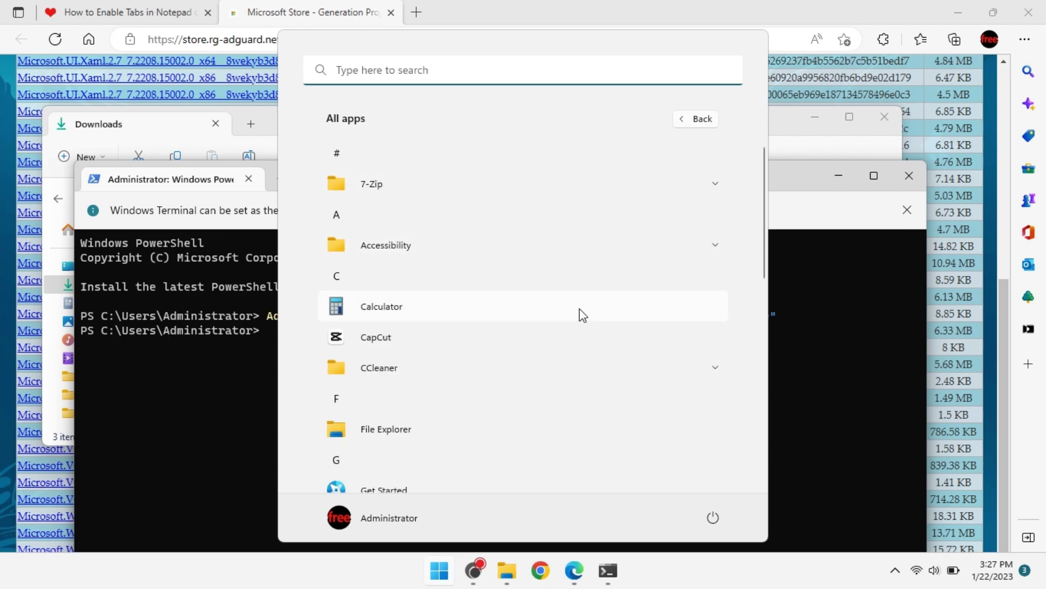
{"action": "scroll", "coordinate": [580, 315], "scroll_direction": "down", "scroll_amount": 5}
{"action": "scroll", "coordinate": [580, 319], "scroll_direction": "down", "scroll_amount": 2}
{"action": "left_click", "coordinate": [392, 414]}
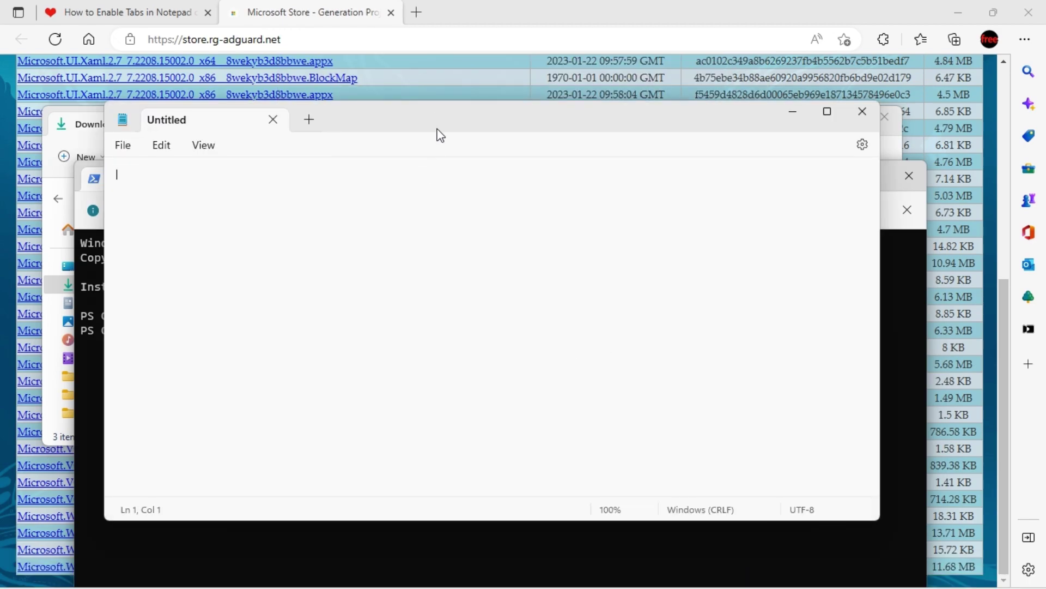
{"action": "left_click", "coordinate": [313, 148]}
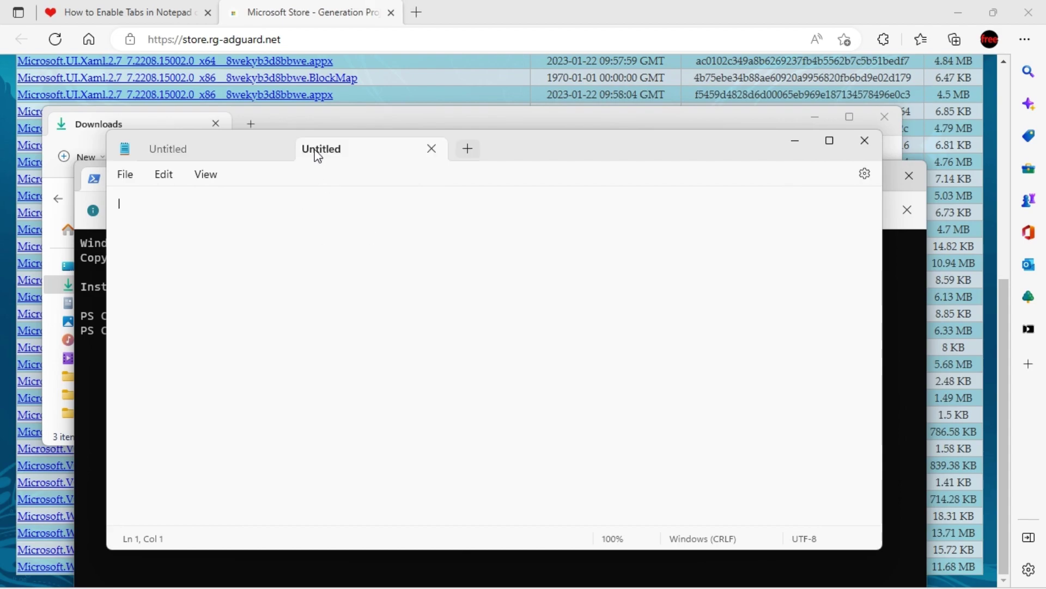
{"action": "left_click", "coordinate": [468, 148]}
{"action": "left_click", "coordinate": [622, 149]}
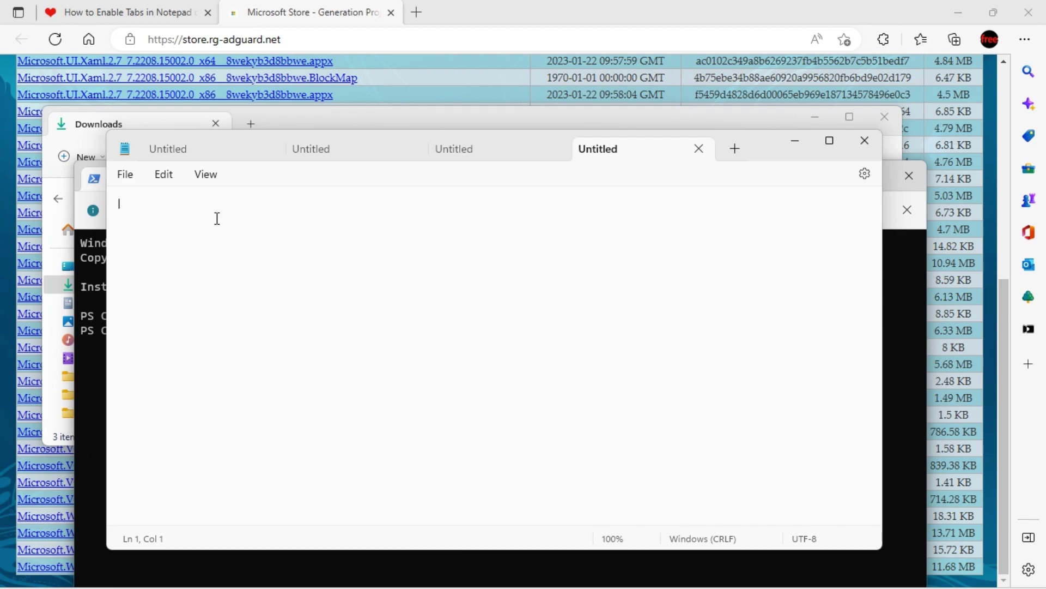
{"action": "type", "text": "hello"}
Type hello and ilovefreesoftware in the last tab, deleting a stray trailing letter.
{"action": "key", "text": "Return"}
{"action": "key", "text": "Return"}
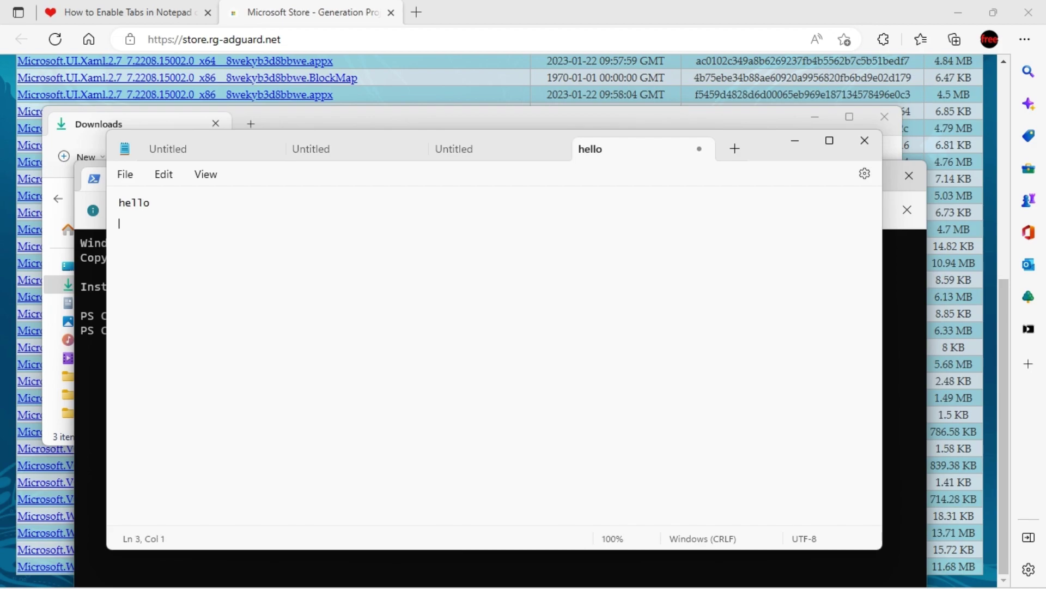
{"action": "type", "text": "i"}
{"action": "key", "text": "BackSpace"}
{"action": "type", "text": "ilovefree"}
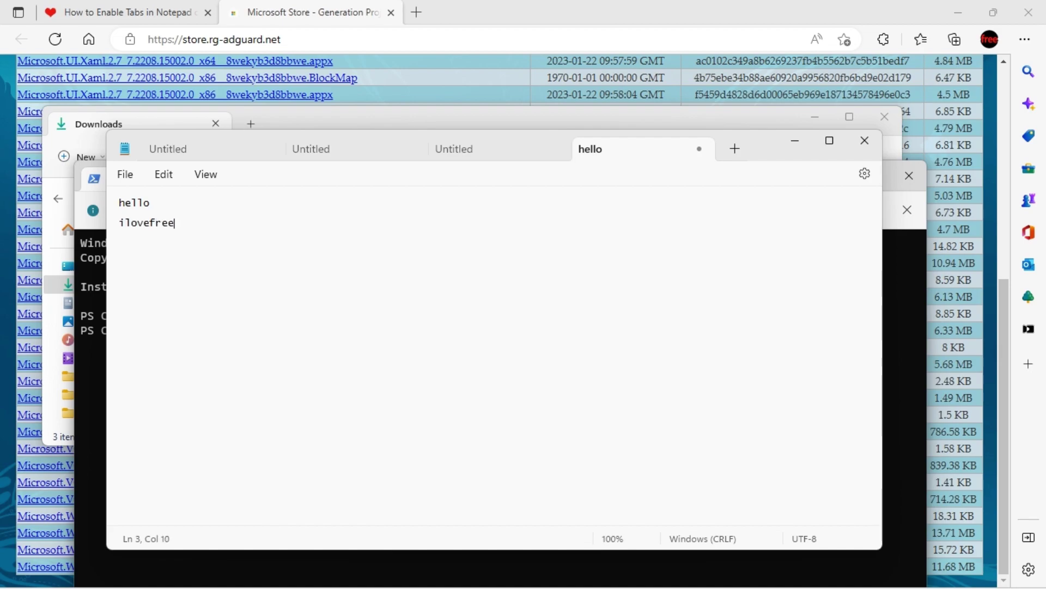
{"action": "type", "text": "softwa"}
{"action": "type", "text": "r"}
{"action": "type", "text": "r"}
{"action": "key", "text": "BackSpace"}
{"action": "key", "text": "BackSpace"}
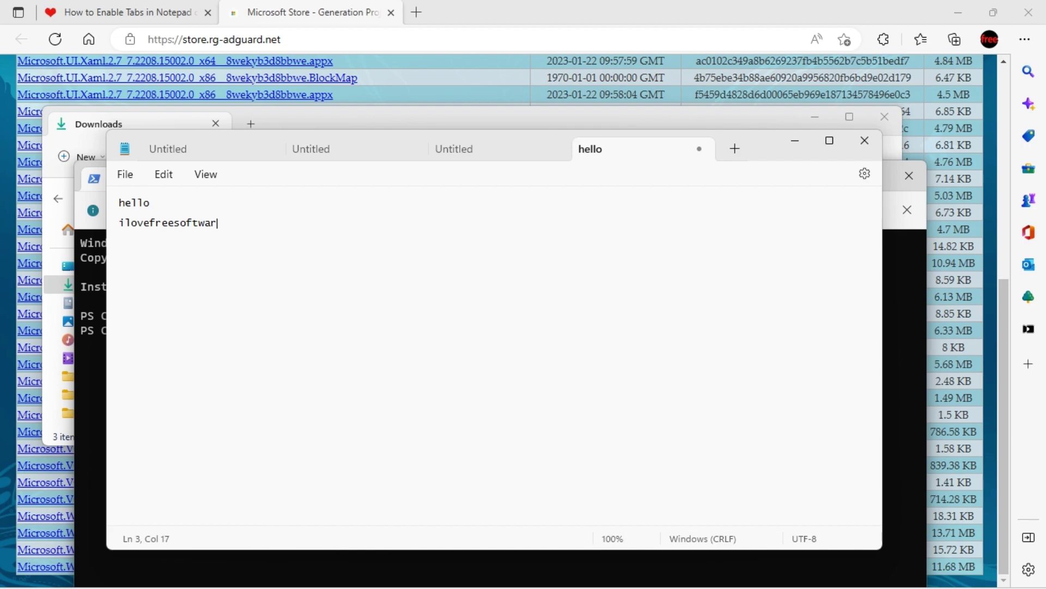
{"action": "type", "text": "e "}
{"action": "type", "text": "tv"}
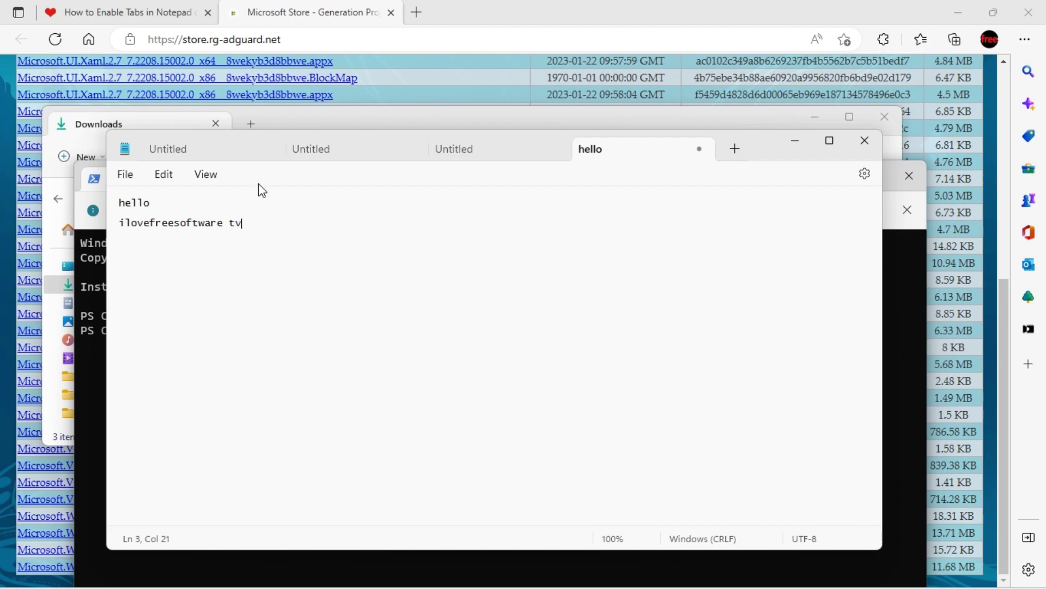